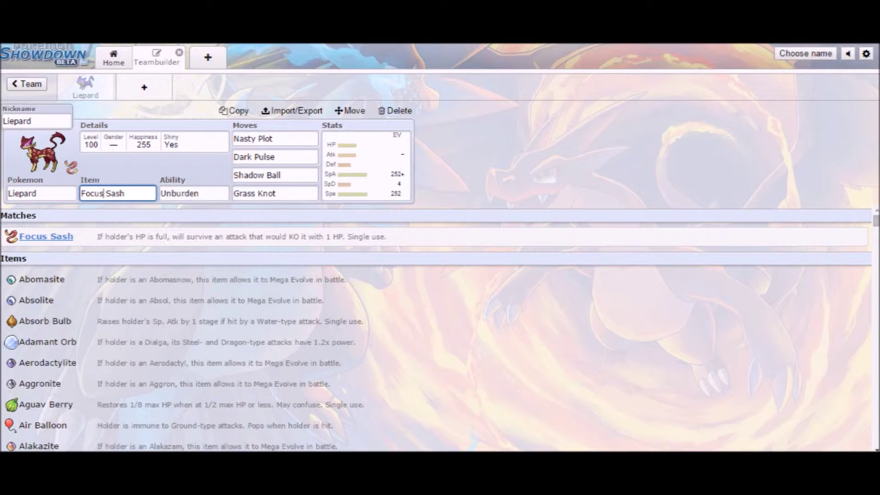
- Review Liepard's Unburden ability, then its first move, Nasty Plot
left_click(183, 193)
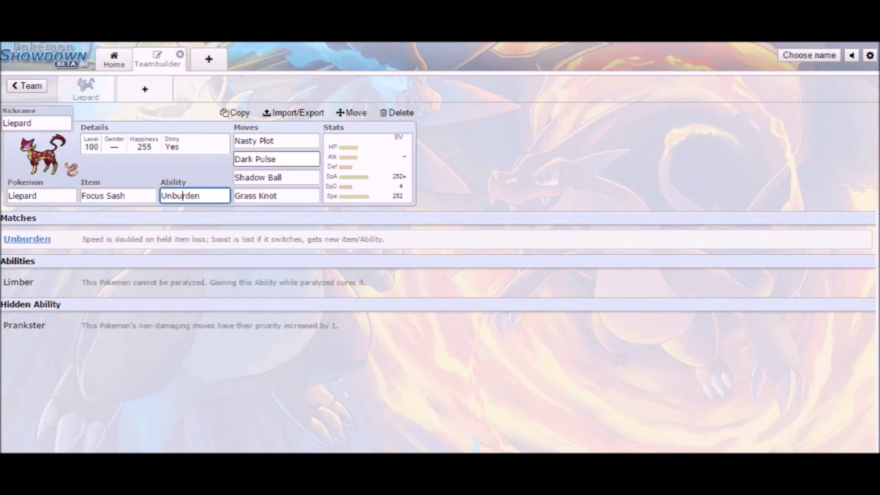
left_click(275, 141)
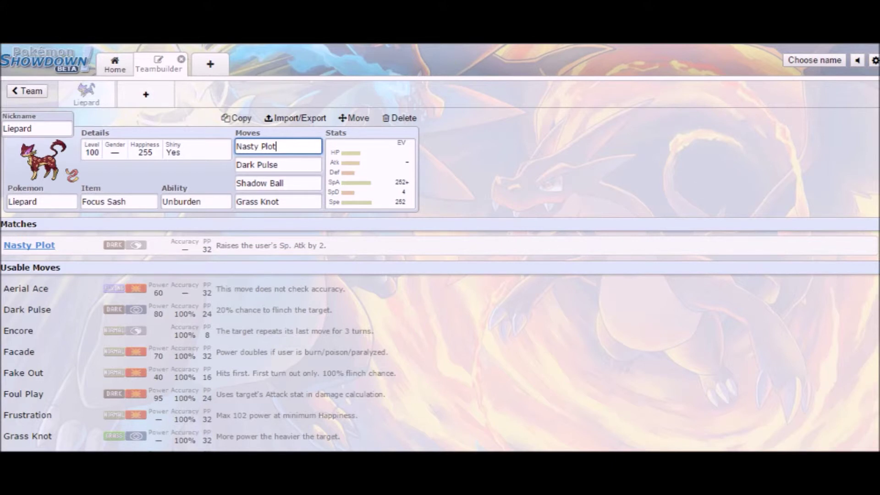
- Check the Dark Pulse, Shadow Ball and Grass Knot moves, then bring up the EV and nature settings
left_click(251, 165)
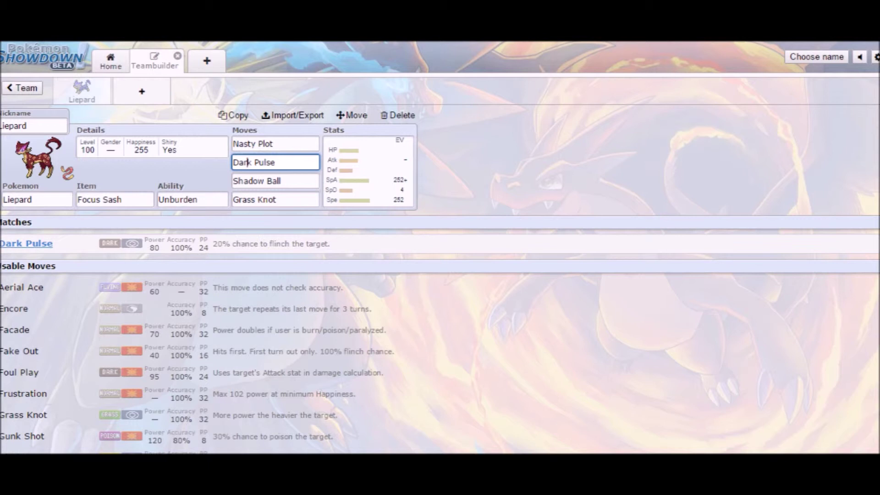
left_click(274, 179)
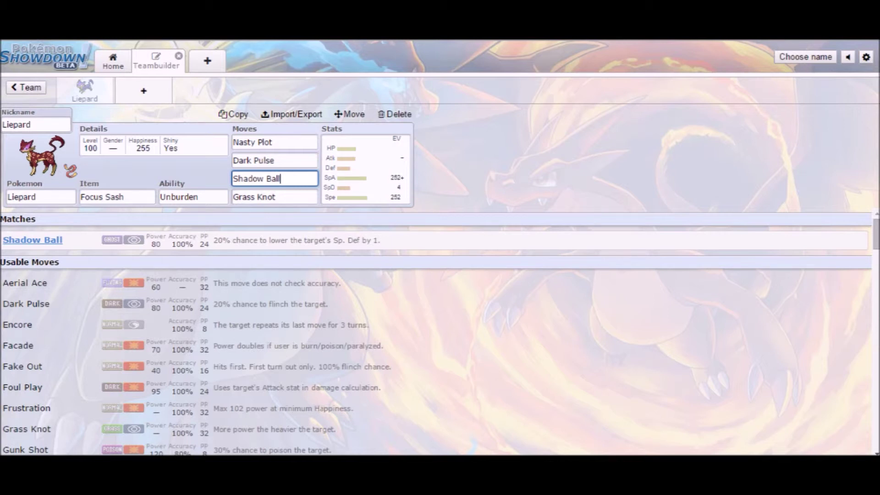
left_click(274, 197)
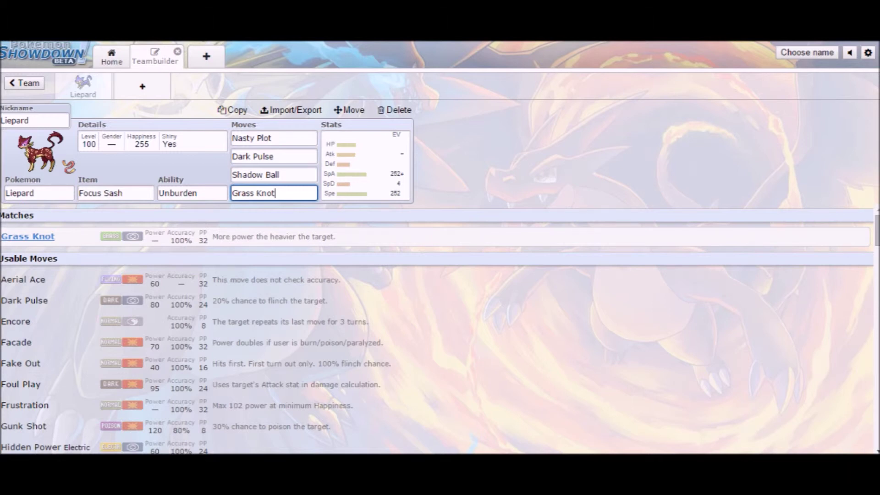
key("Return")
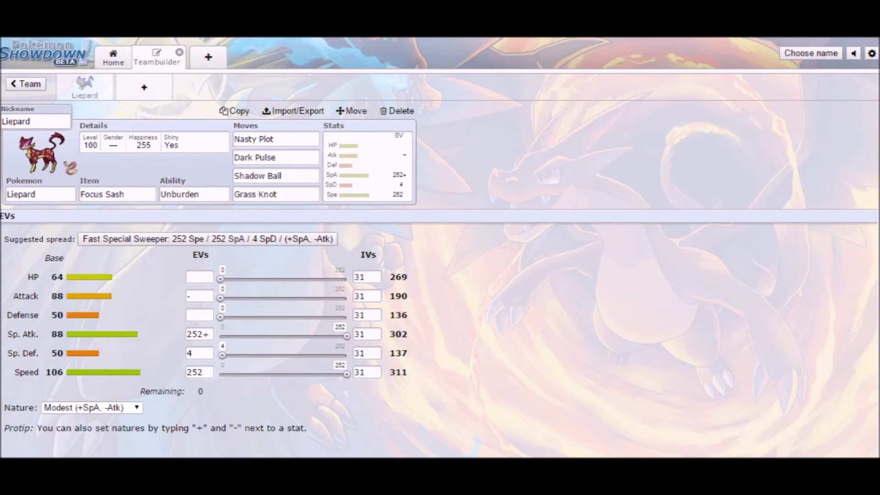